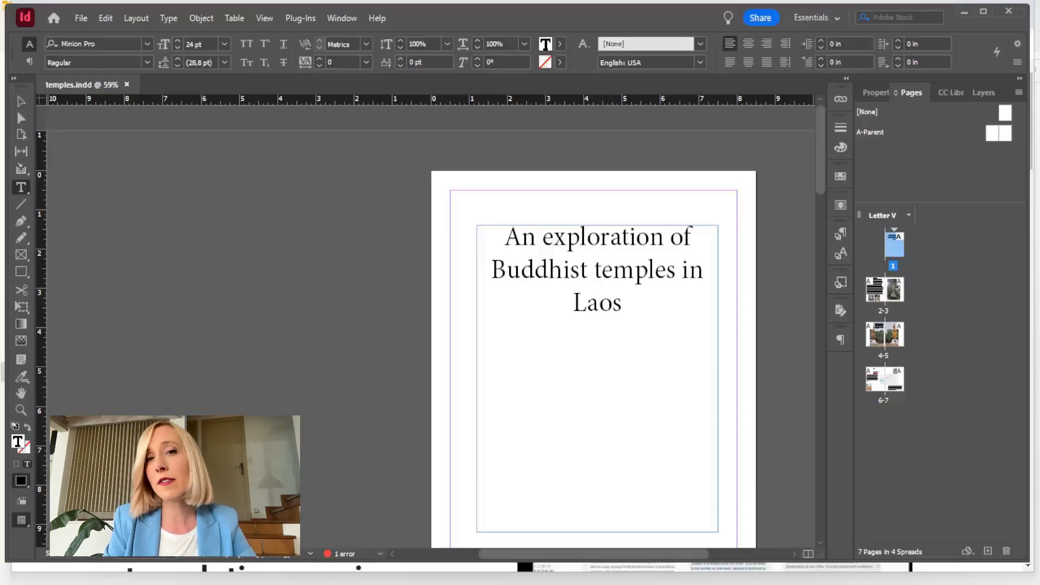
pyautogui.scroll(-5, 819, 236)
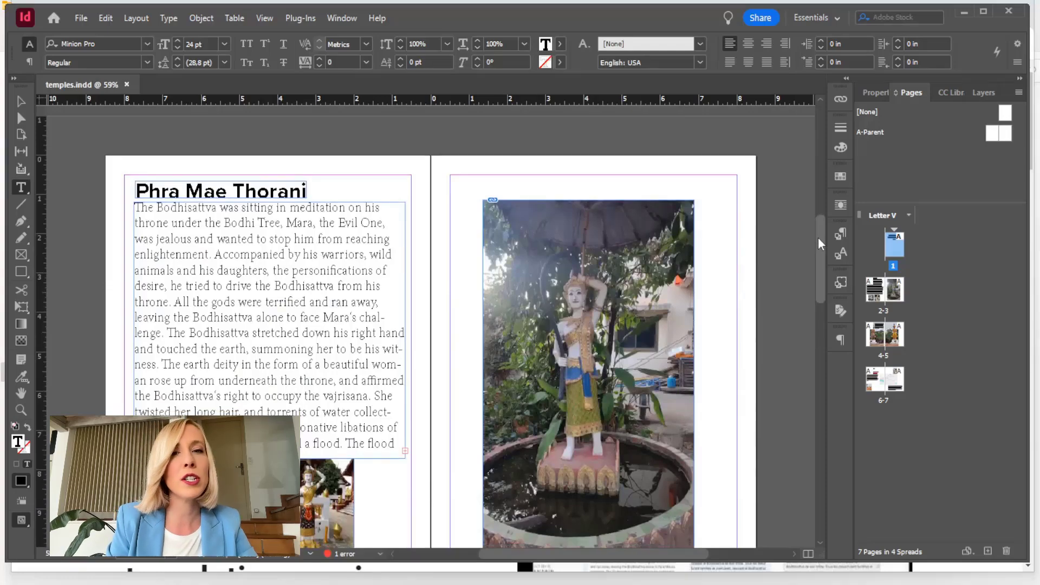
pyautogui.moveTo(819, 237); pyautogui.dragTo(823, 443)
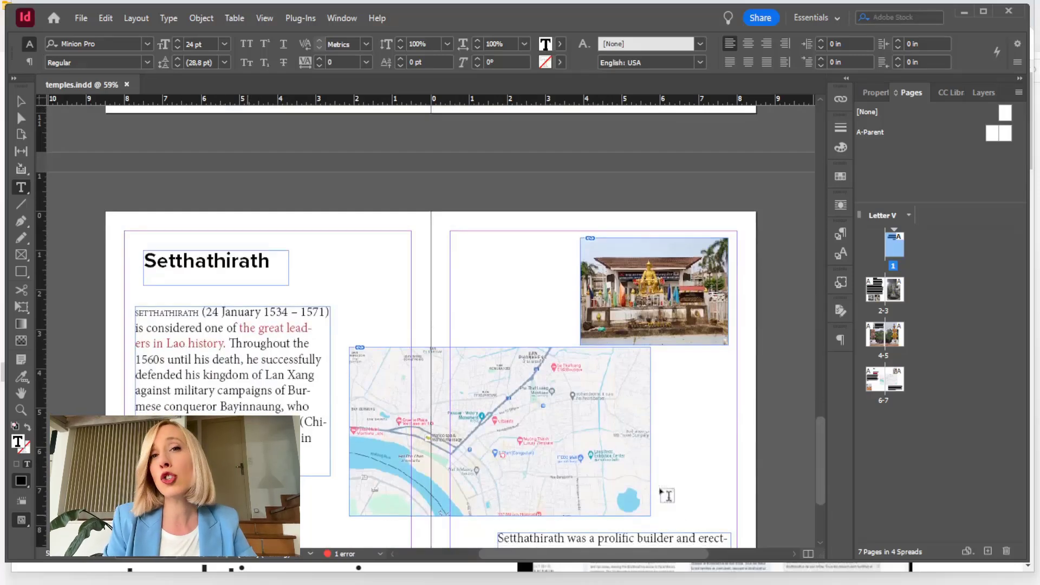
pyautogui.moveTo(823, 432)
pyautogui.mouseDown()
pyautogui.moveTo(822, 470)
pyautogui.moveTo(817, 145)
pyautogui.moveTo(812, 339)
pyautogui.mouseUp()
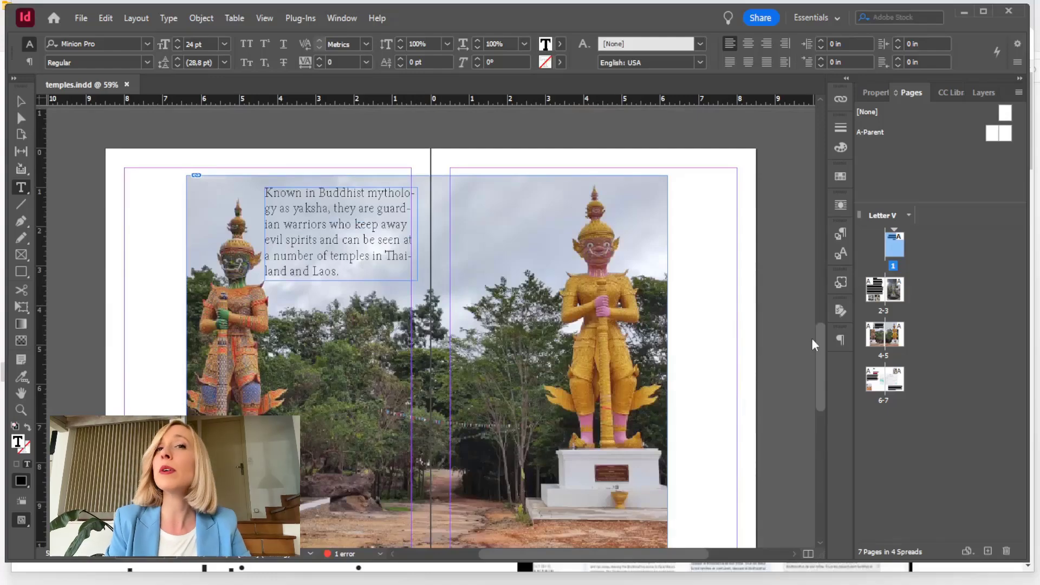
pyautogui.moveTo(812, 338); pyautogui.dragTo(830, 250)
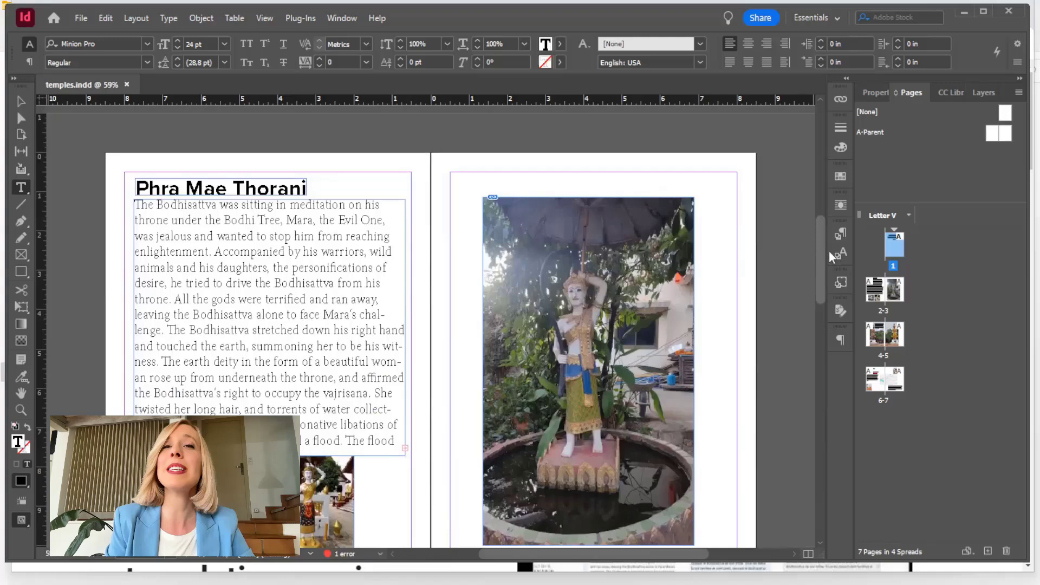
pyautogui.moveTo(822, 254); pyautogui.dragTo(824, 463)
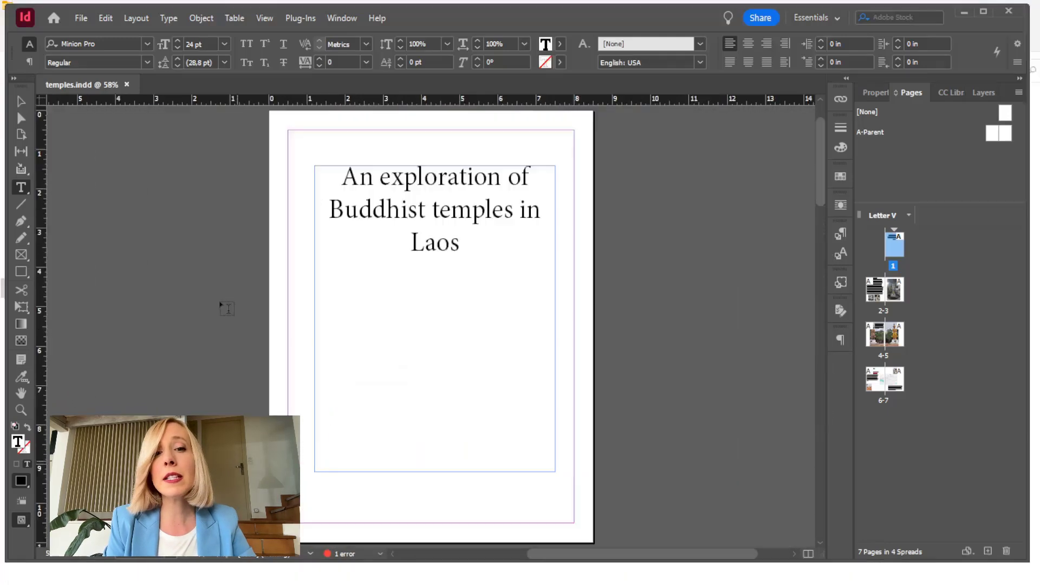
# Export the temples booklet as temples.idml in InDesign Markup (IDML) format
pyautogui.click(85, 20)
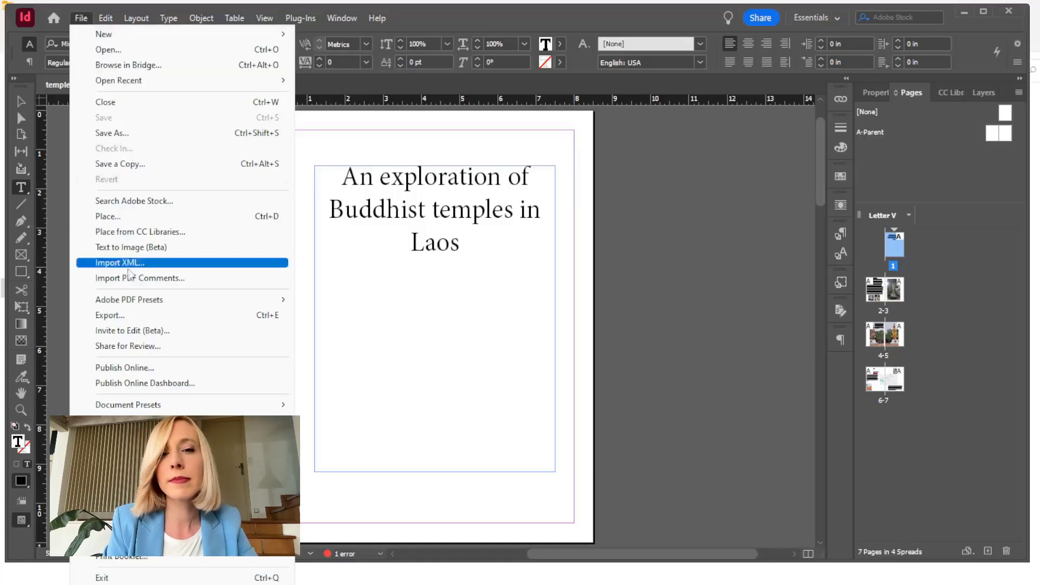
pyautogui.click(110, 315)
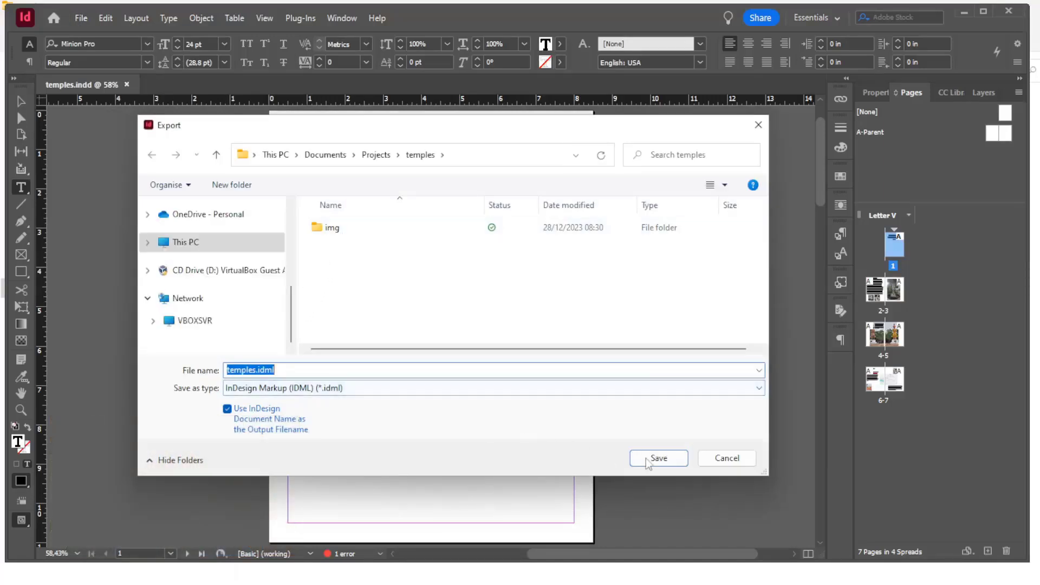
pyautogui.click(659, 458)
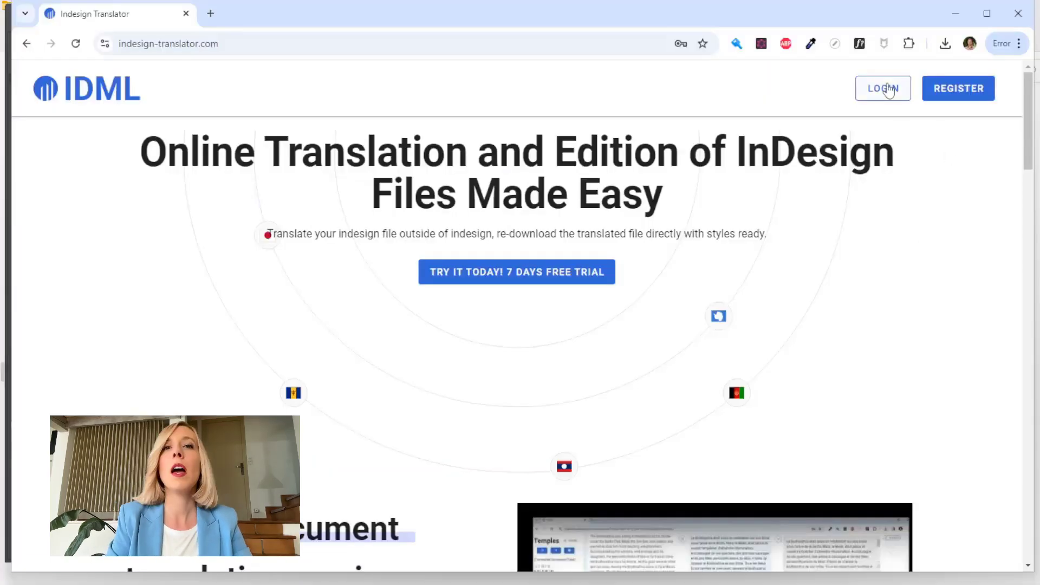
# Log in and save a new project named Temple, English source, French target
pyautogui.click(883, 87)
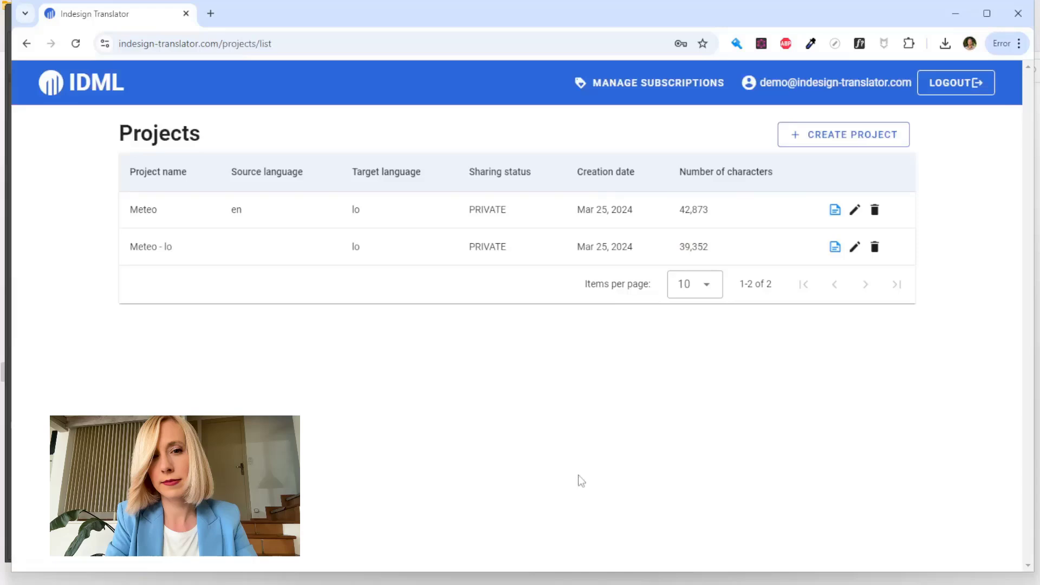
pyautogui.click(836, 135)
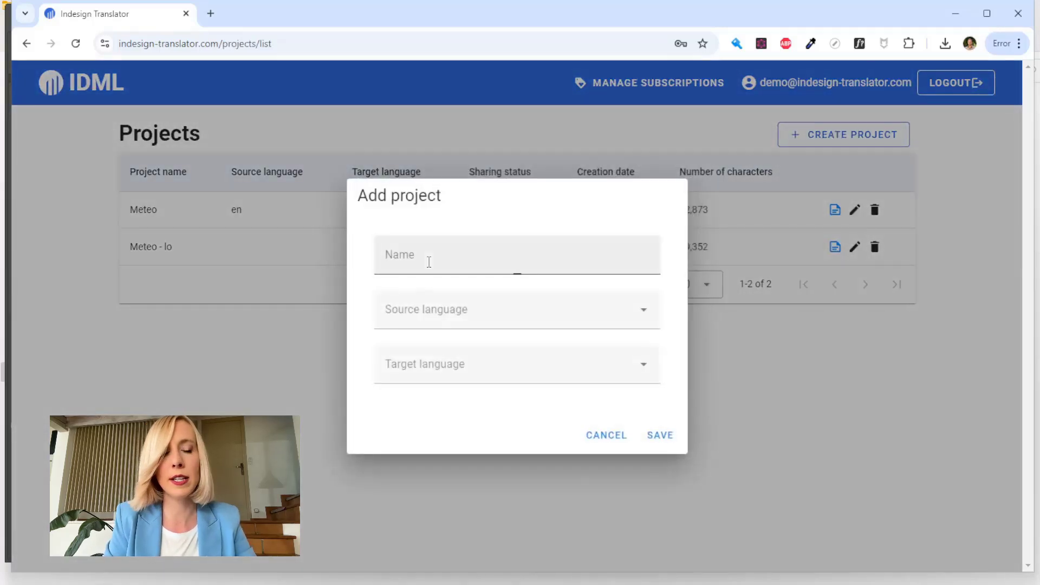
pyautogui.click(428, 256)
pyautogui.write('Temple')
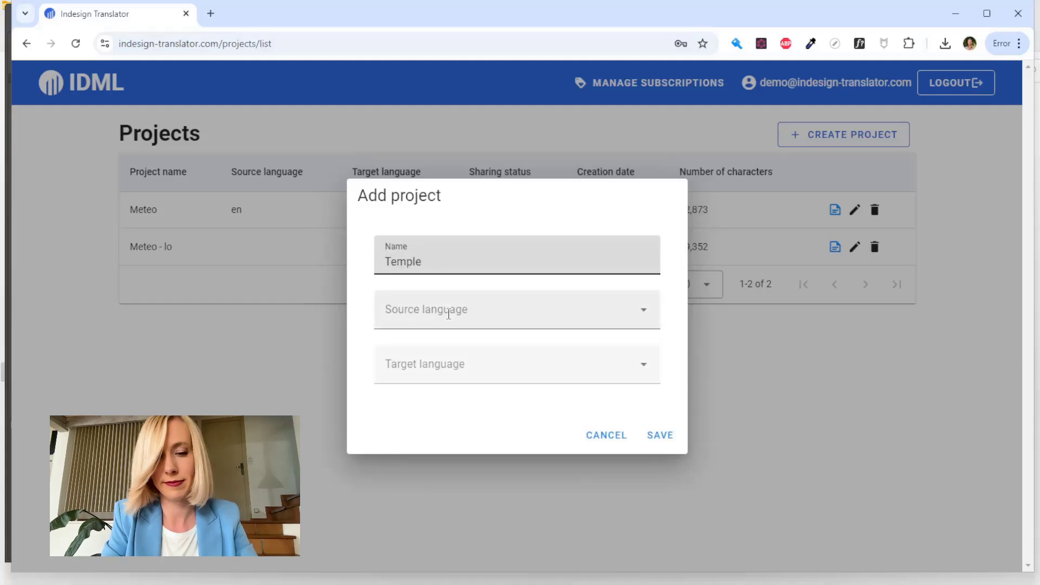
pyautogui.click(447, 313)
pyautogui.write('English')
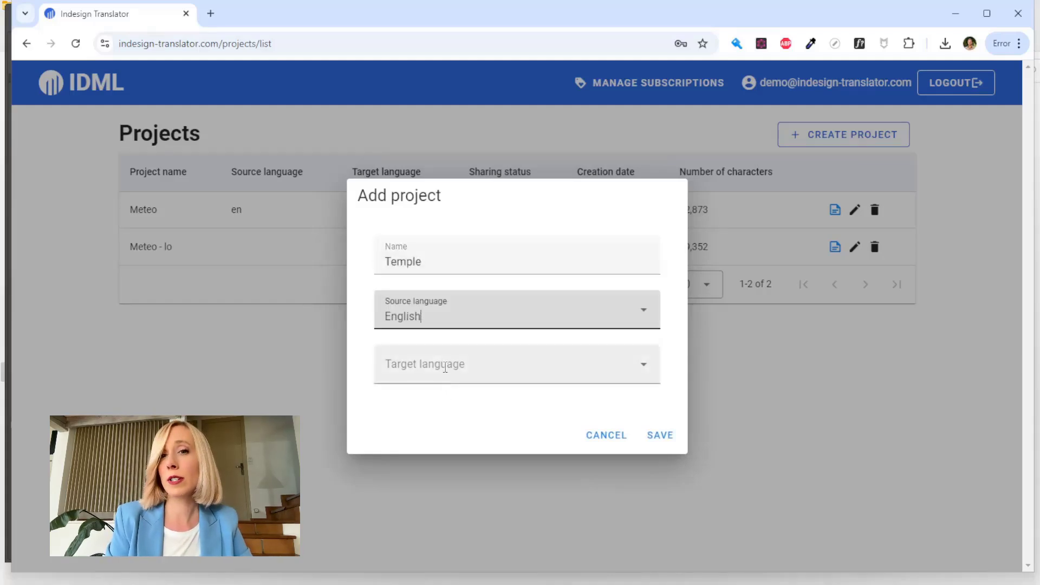
pyautogui.click(444, 364)
pyautogui.write('French')
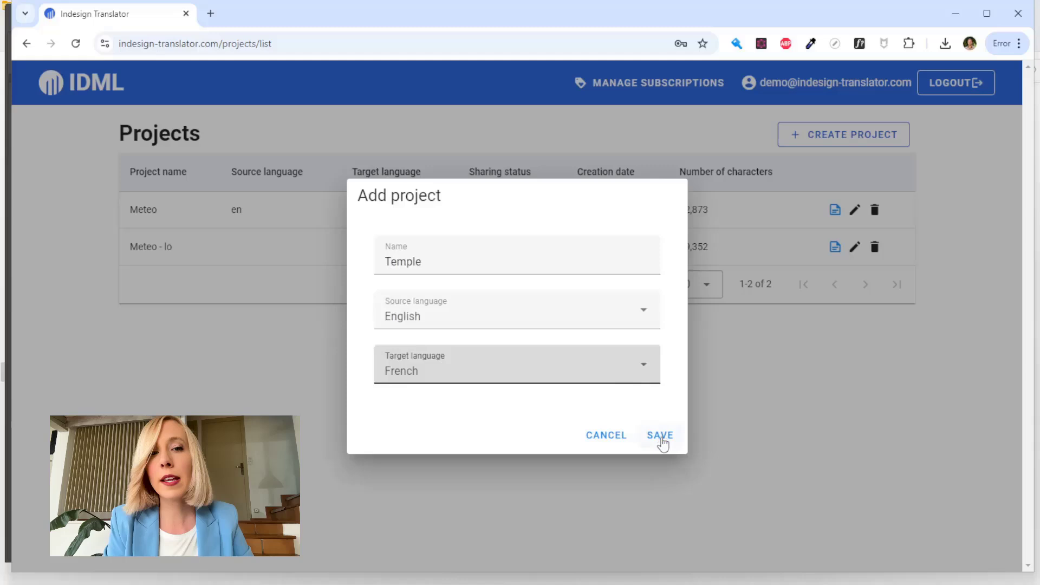
pyautogui.click(661, 435)
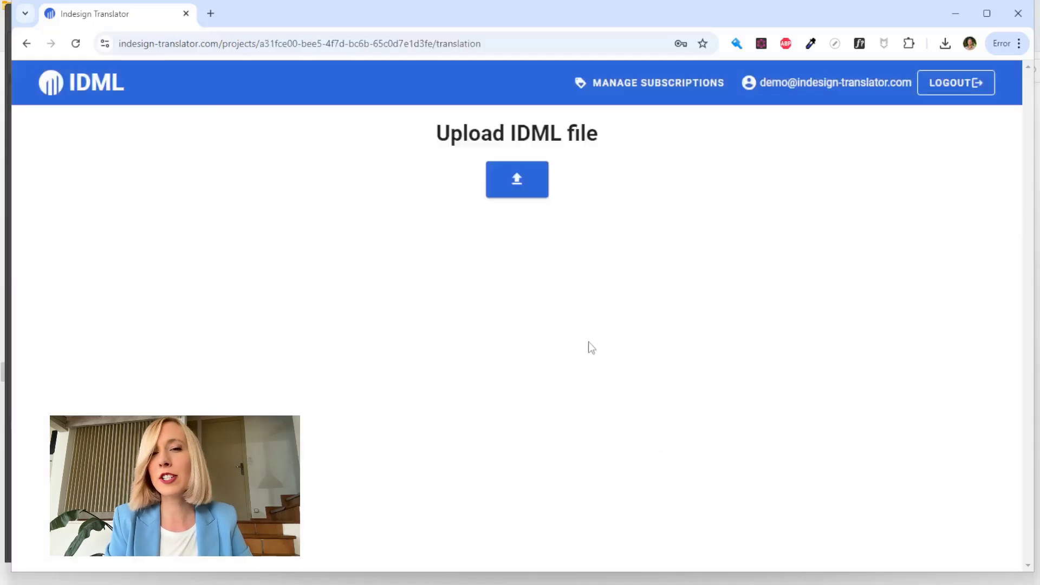
# Upload temples.idml into the Temple project
pyautogui.click(516, 189)
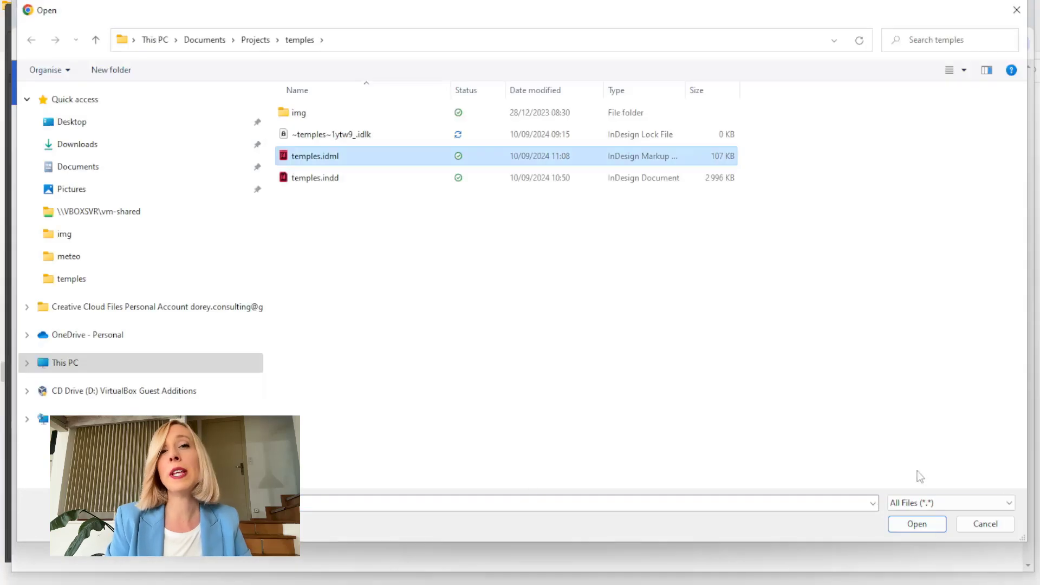
pyautogui.click(921, 526)
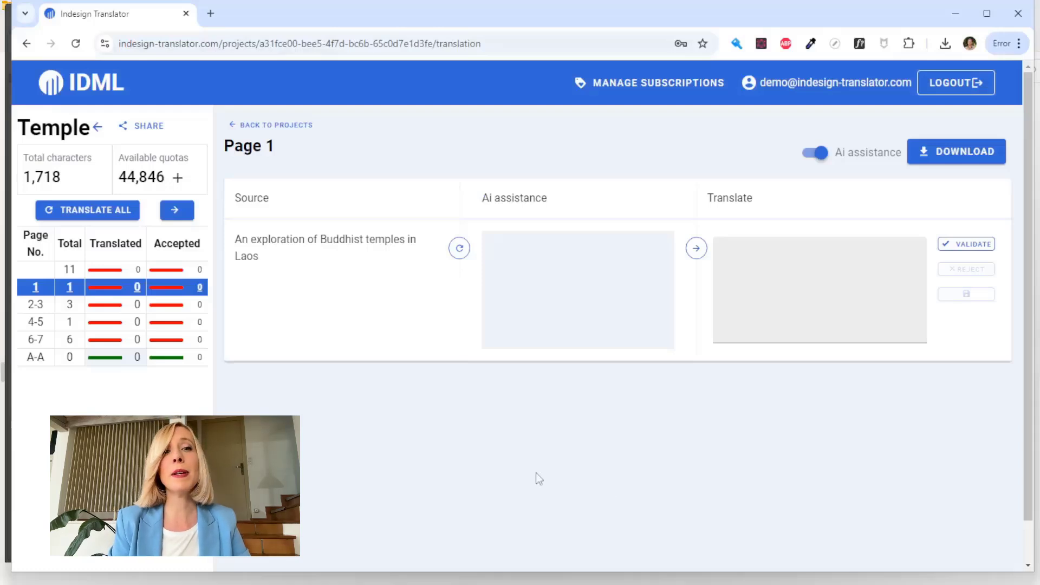
# Review the source text of pages 2-3 and 4-5
pyautogui.click(113, 310)
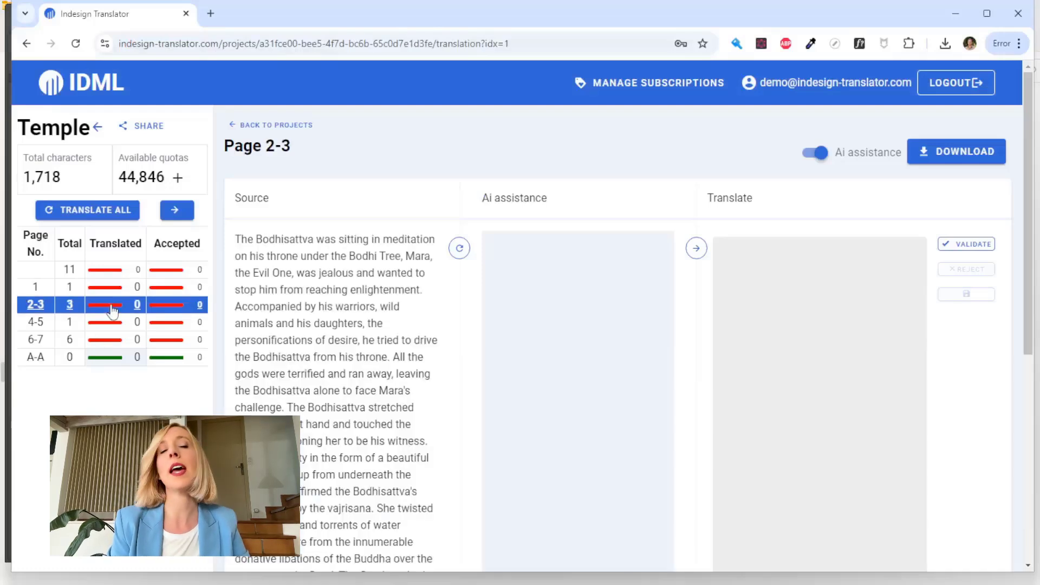
pyautogui.scroll(-2, 268, 336)
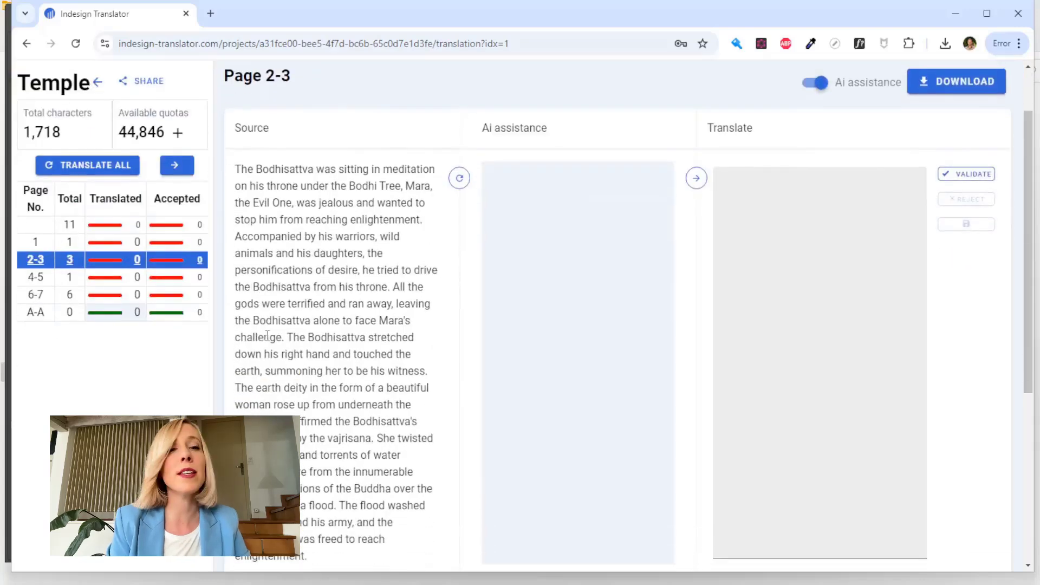
pyautogui.scroll(-3, 267, 336)
pyautogui.scroll(-3, 268, 336)
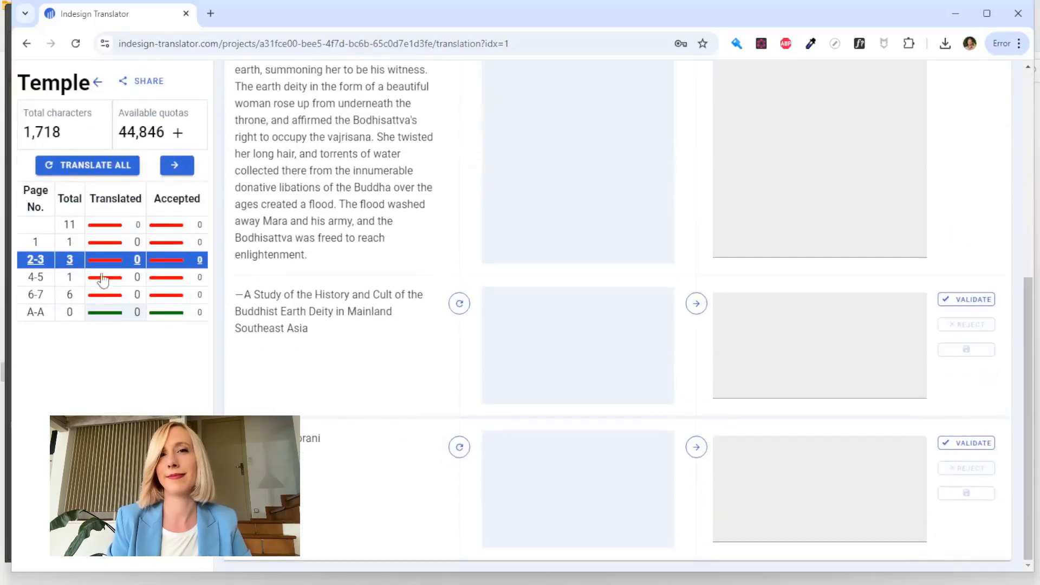
pyautogui.click(102, 280)
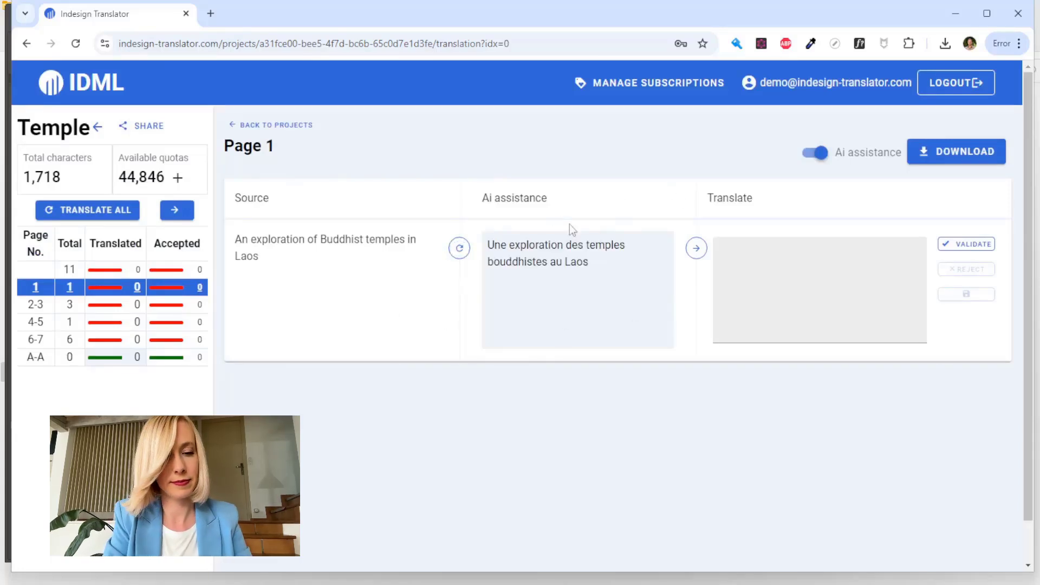
# Accept page 1's AI title minus 'bouddhistes', then translate all pages
pyautogui.click(696, 248)
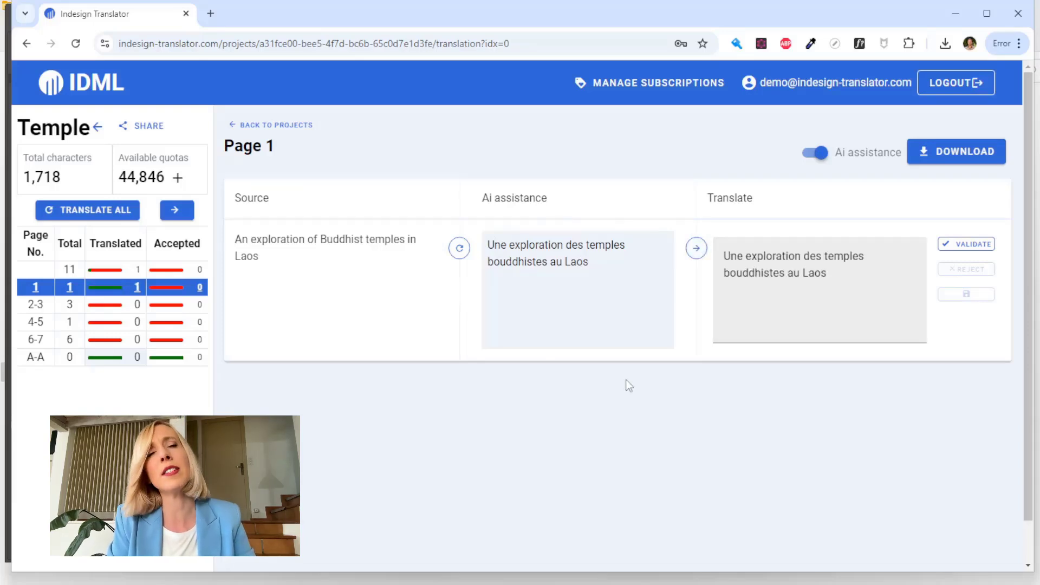
pyautogui.doubleClick(755, 272)
pyautogui.press('BackSpace')
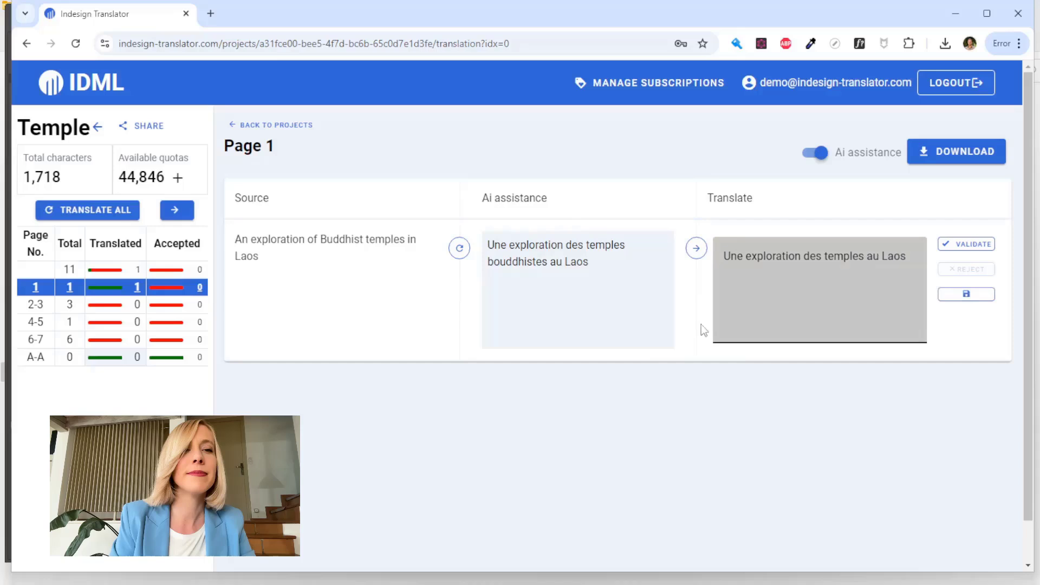
pyautogui.click(693, 323)
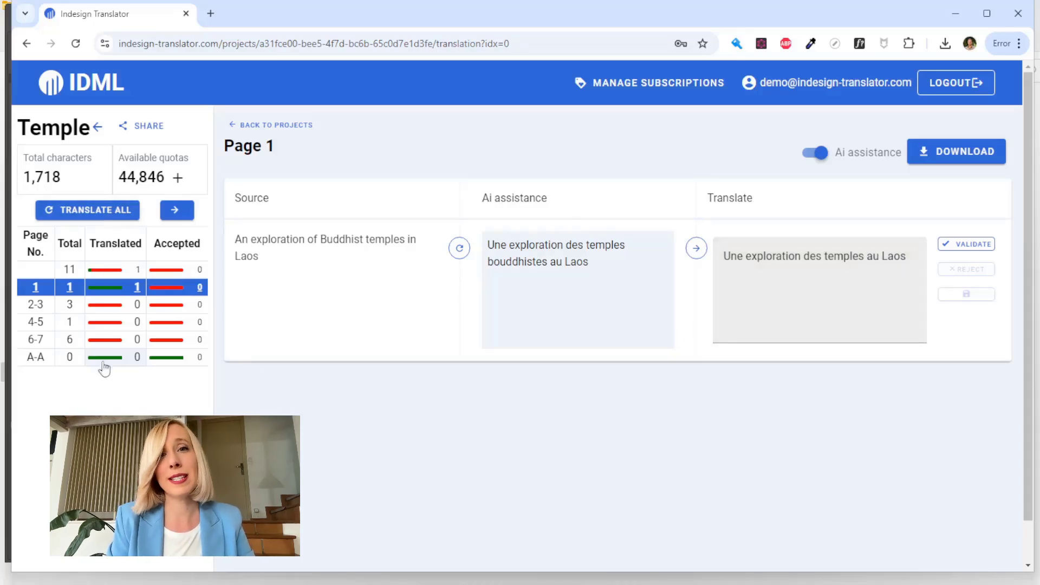
pyautogui.click(100, 216)
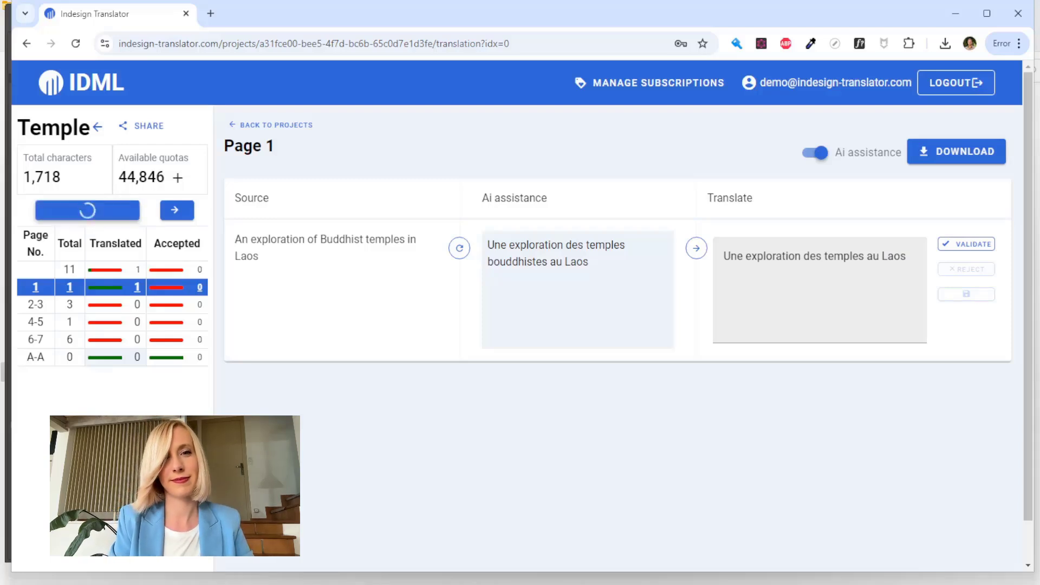
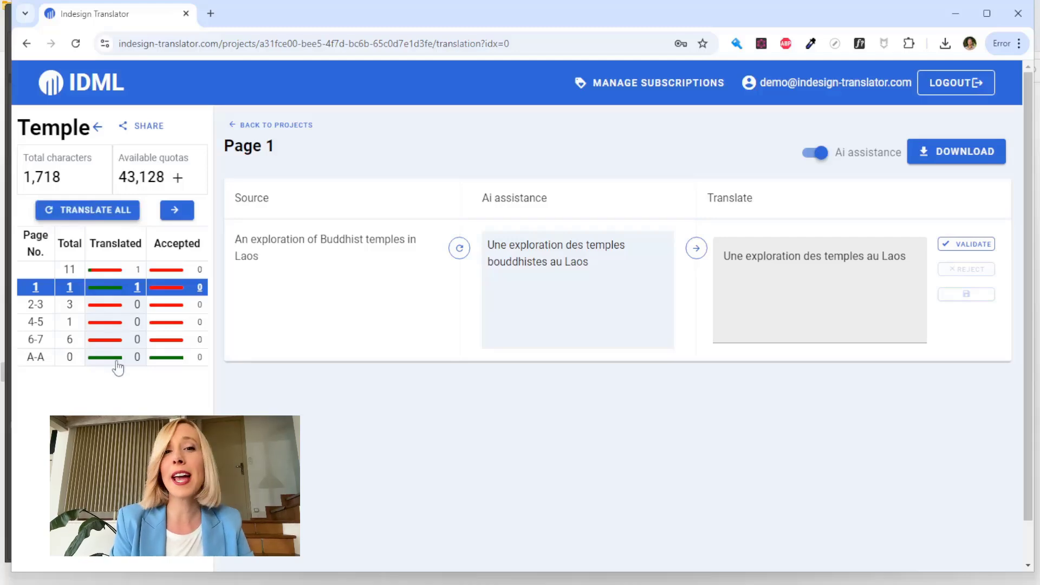
# Show the page 2-3 text and focus the empty translation box for the Bodhisattva paragraph
pyautogui.click(36, 304)
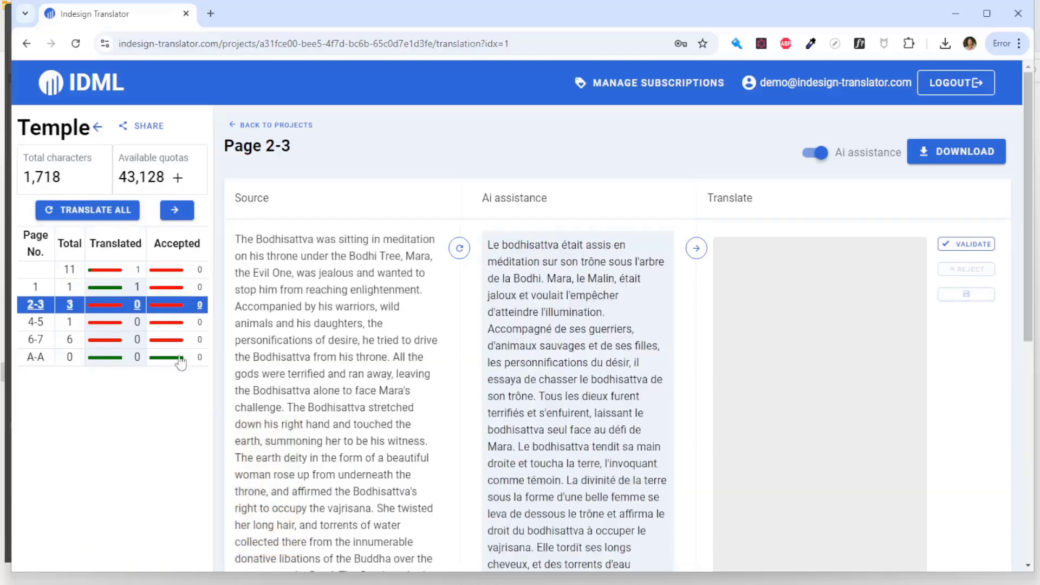
pyautogui.scroll(-5, 364, 325)
pyautogui.scroll(-2, 365, 325)
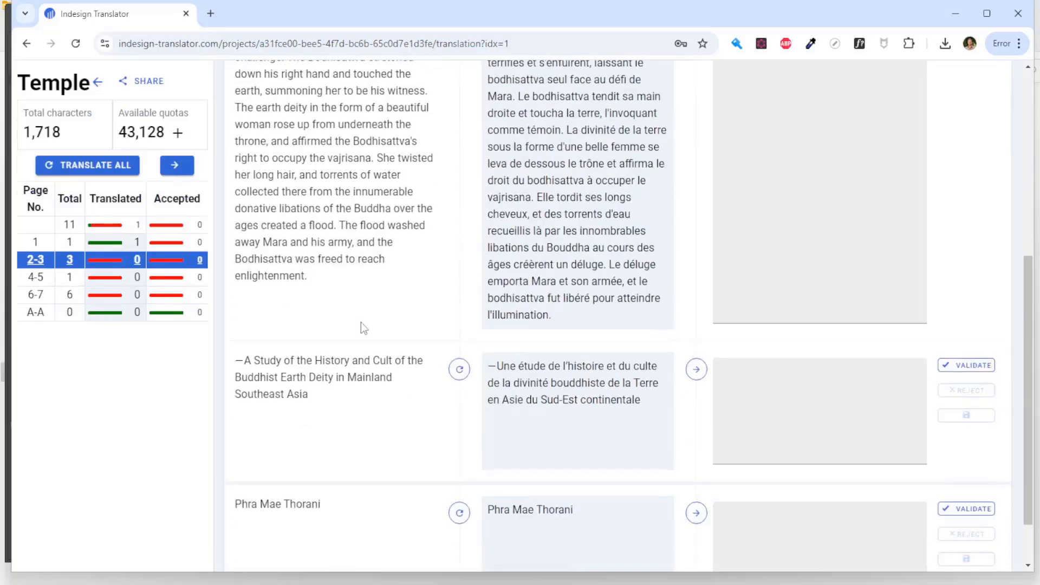
pyautogui.scroll(3, 361, 323)
pyautogui.scroll(3, 361, 322)
pyautogui.click(842, 241)
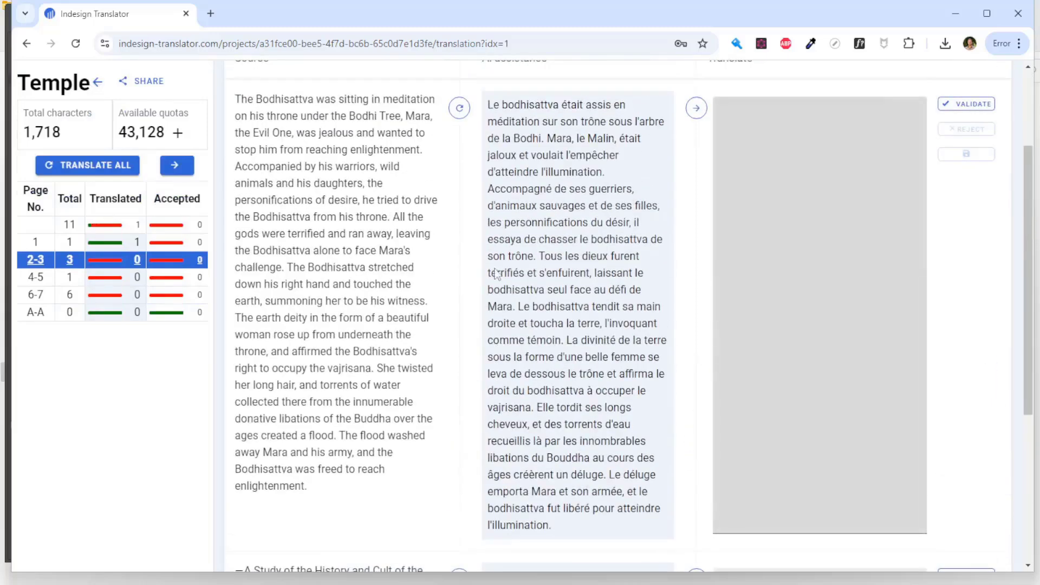
pyautogui.scroll(4, 494, 275)
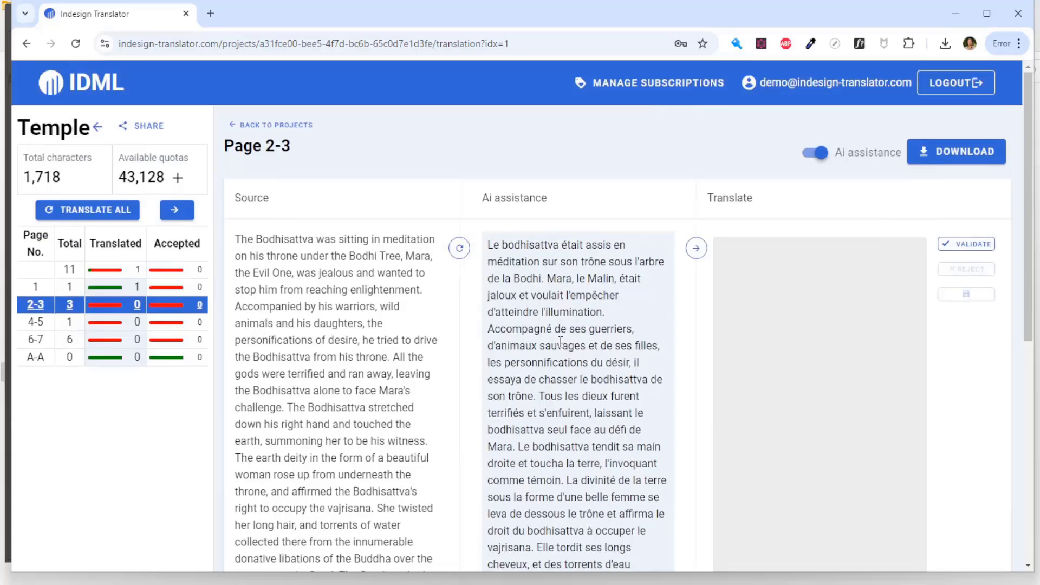
pyautogui.scroll(-2, 560, 342)
pyautogui.scroll(-2, 571, 327)
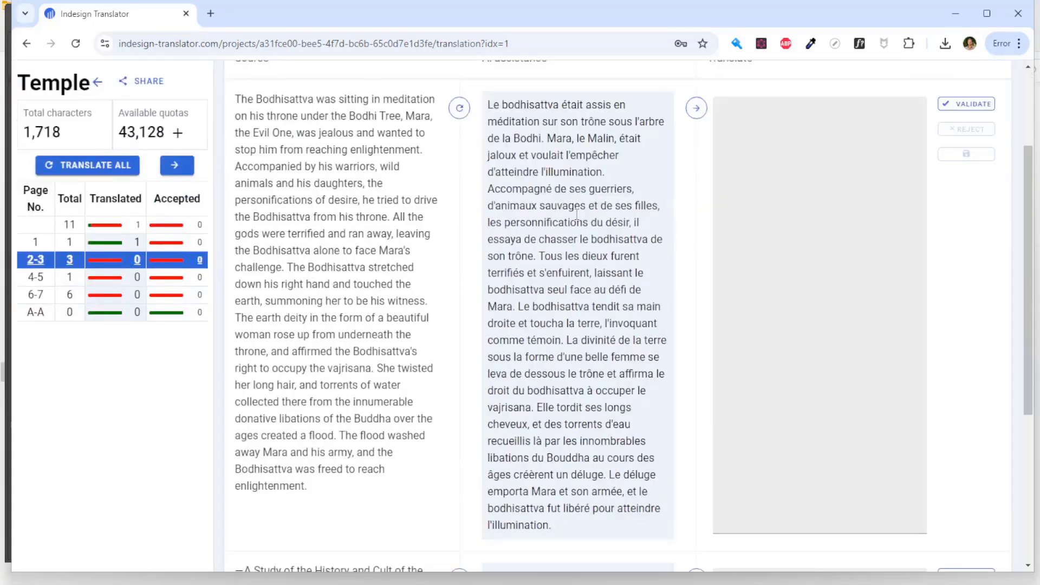
# Accept the AI French translations for the paragraph, the subtitle, and then all pages at once
pyautogui.click(696, 108)
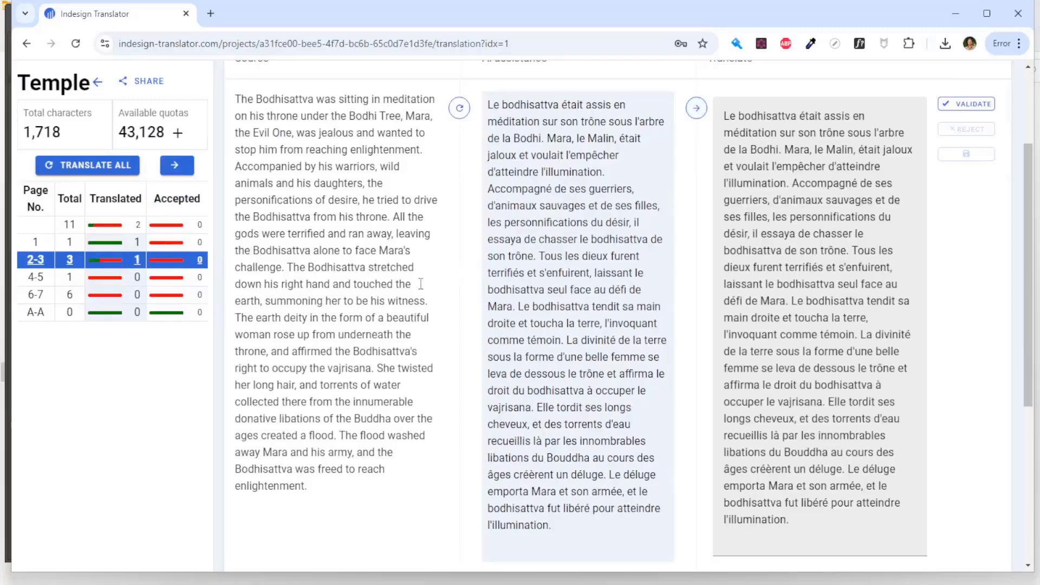
pyautogui.scroll(-2, 421, 284)
pyautogui.scroll(-2, 643, 344)
pyautogui.click(696, 304)
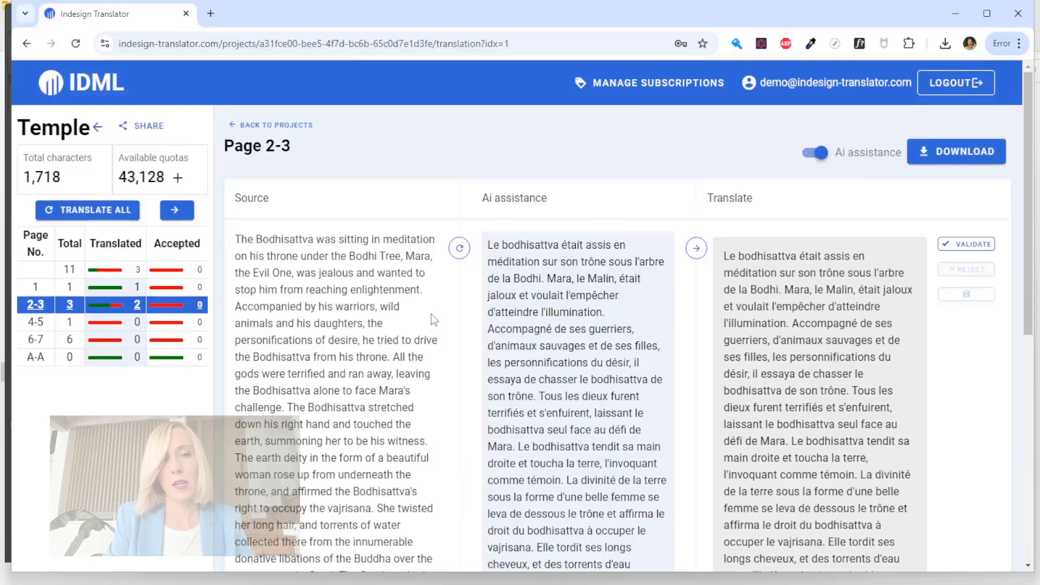
pyautogui.click(177, 210)
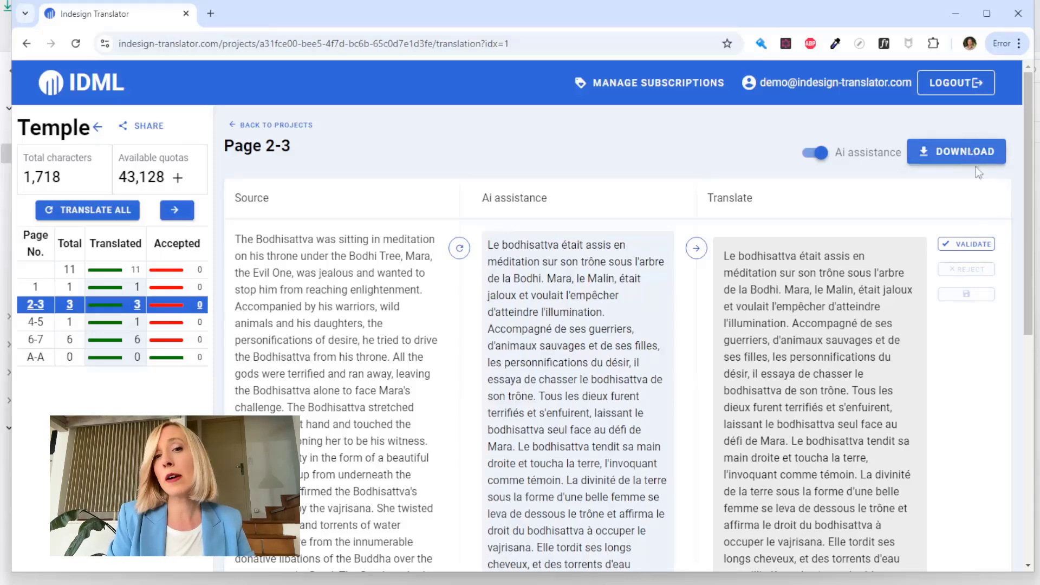
# Download the French Temple-fr file, then compare it against the English temples.indd original
pyautogui.click(971, 154)
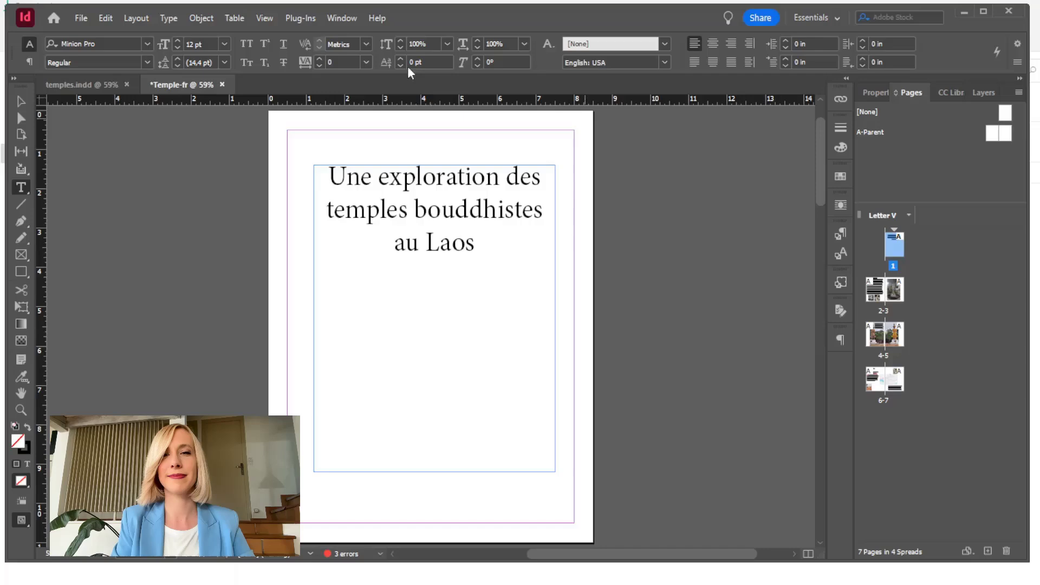
pyautogui.moveTo(820, 131); pyautogui.dragTo(803, 252)
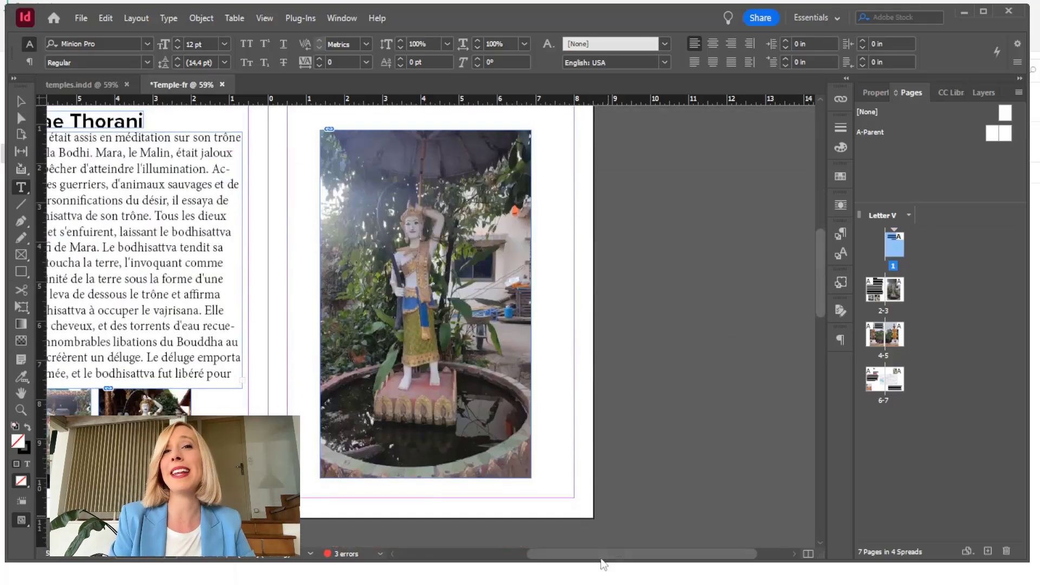
pyautogui.moveTo(603, 561); pyautogui.dragTo(553, 561)
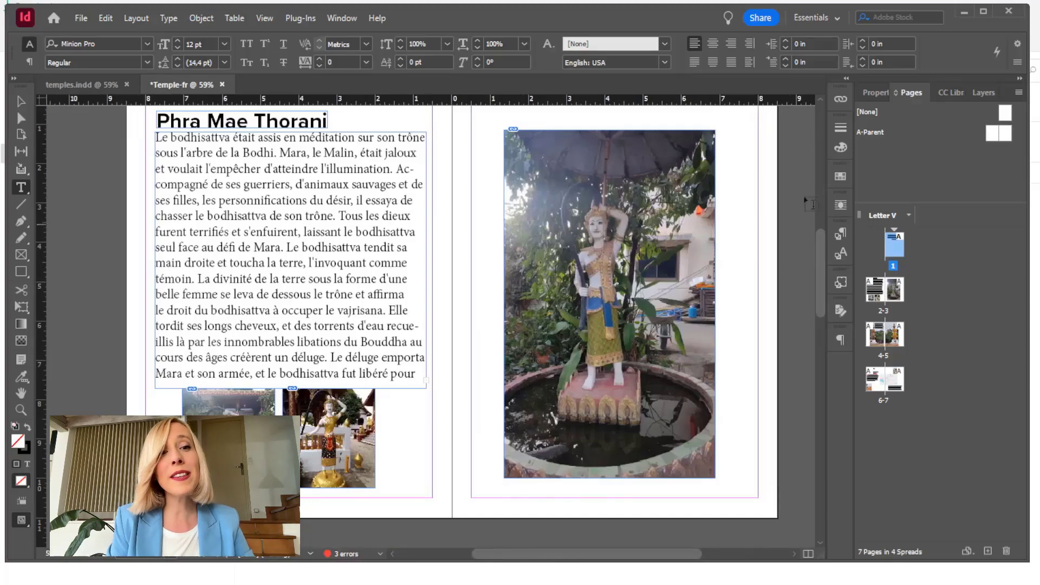
pyautogui.moveTo(820, 248); pyautogui.dragTo(819, 312)
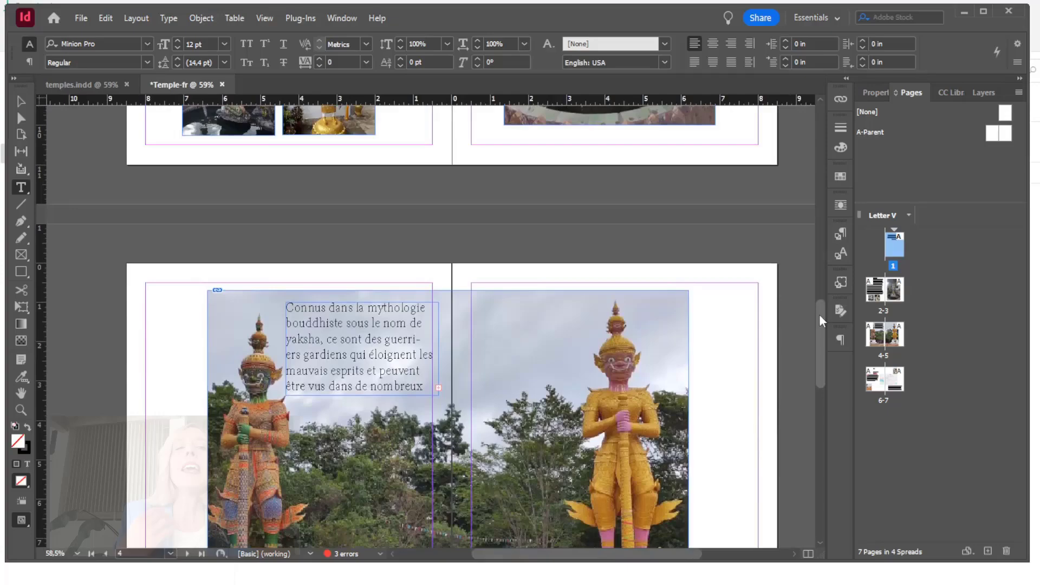
pyautogui.moveTo(819, 312); pyautogui.dragTo(810, 451)
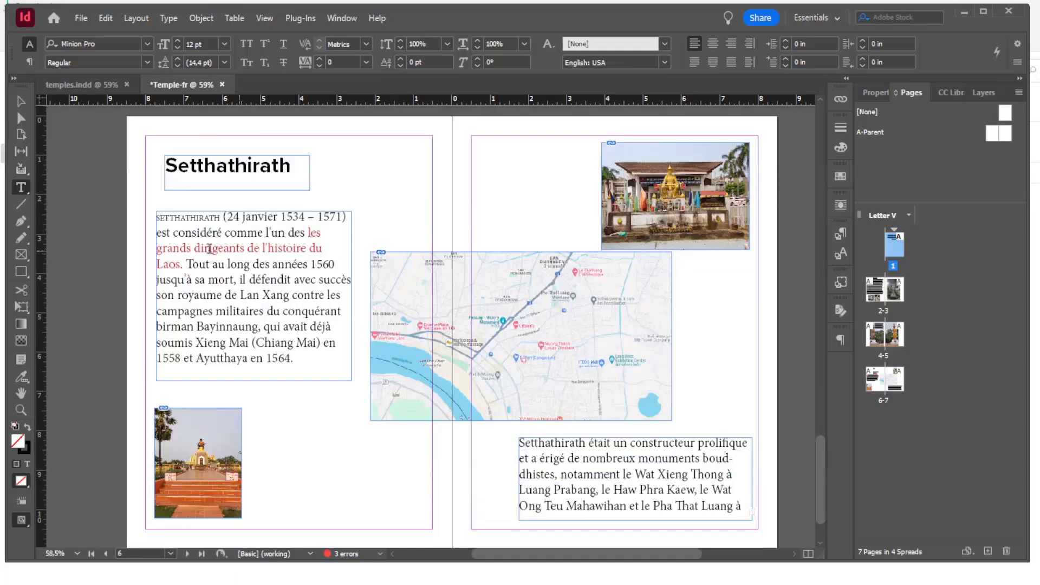
pyautogui.click(76, 84)
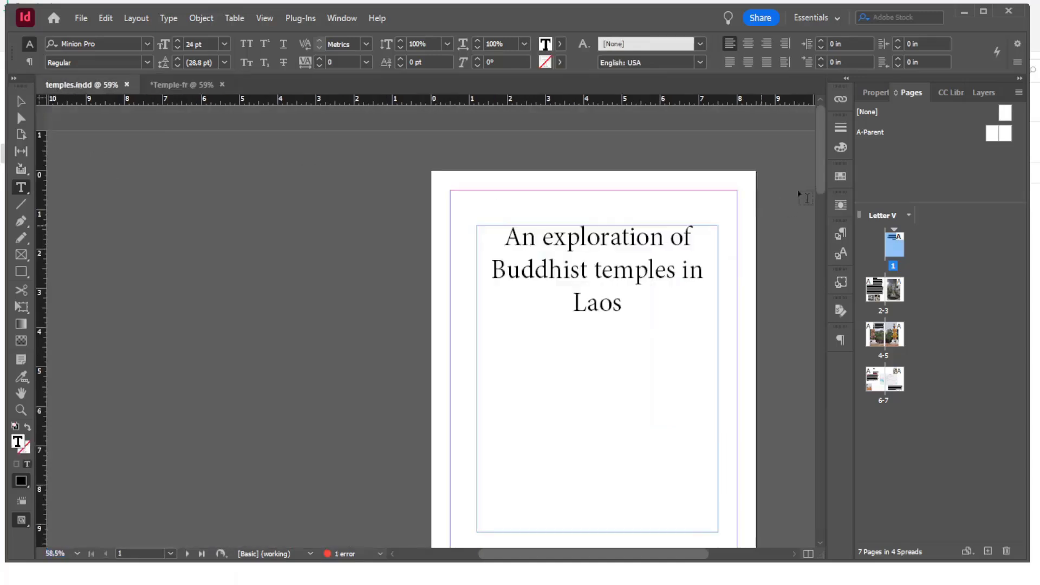
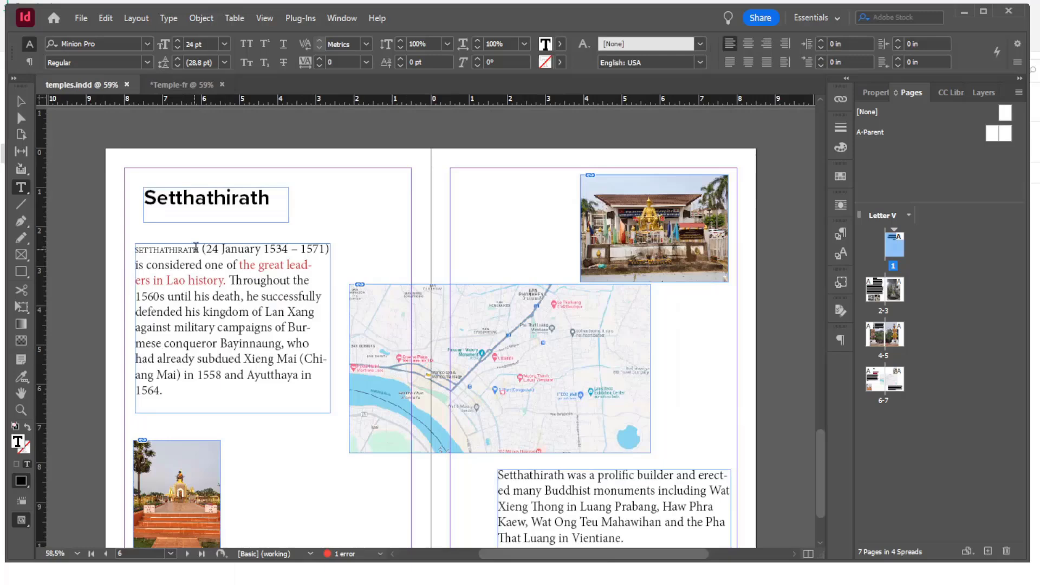
# Switch from temples.indd to the French *Temple-fr document
pyautogui.click(183, 85)
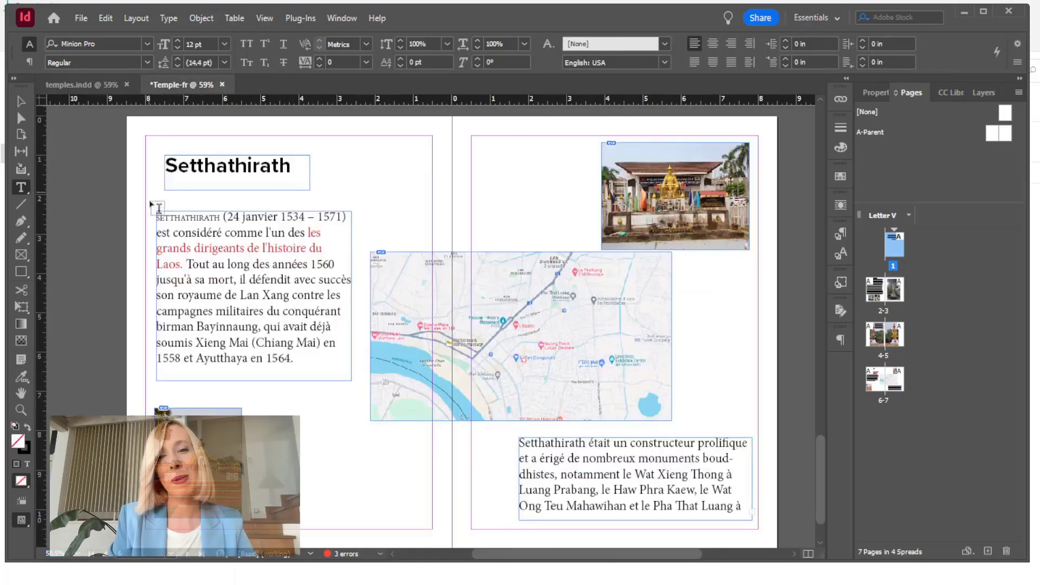